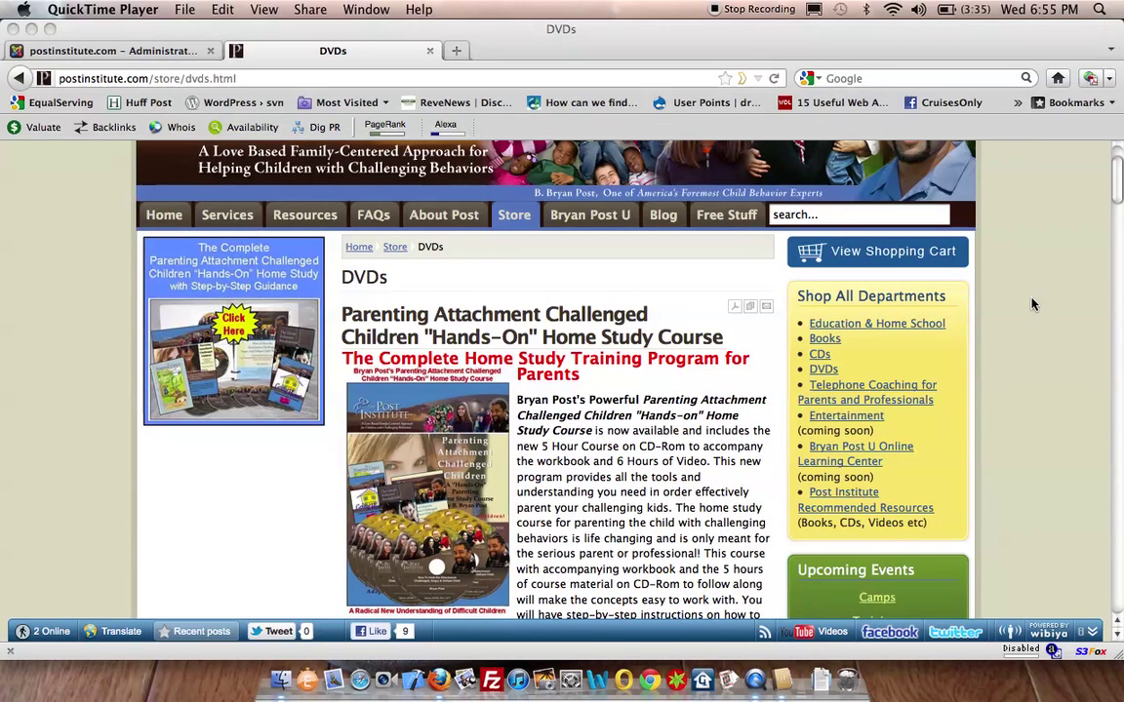
# Look through the store's DVDs page down to the Strategies for Severe Behaviors DVD listing and its print, PDF and e-mail options.
pyautogui.scroll(-5, 1033, 304)
pyautogui.scroll(4, 1033, 304)
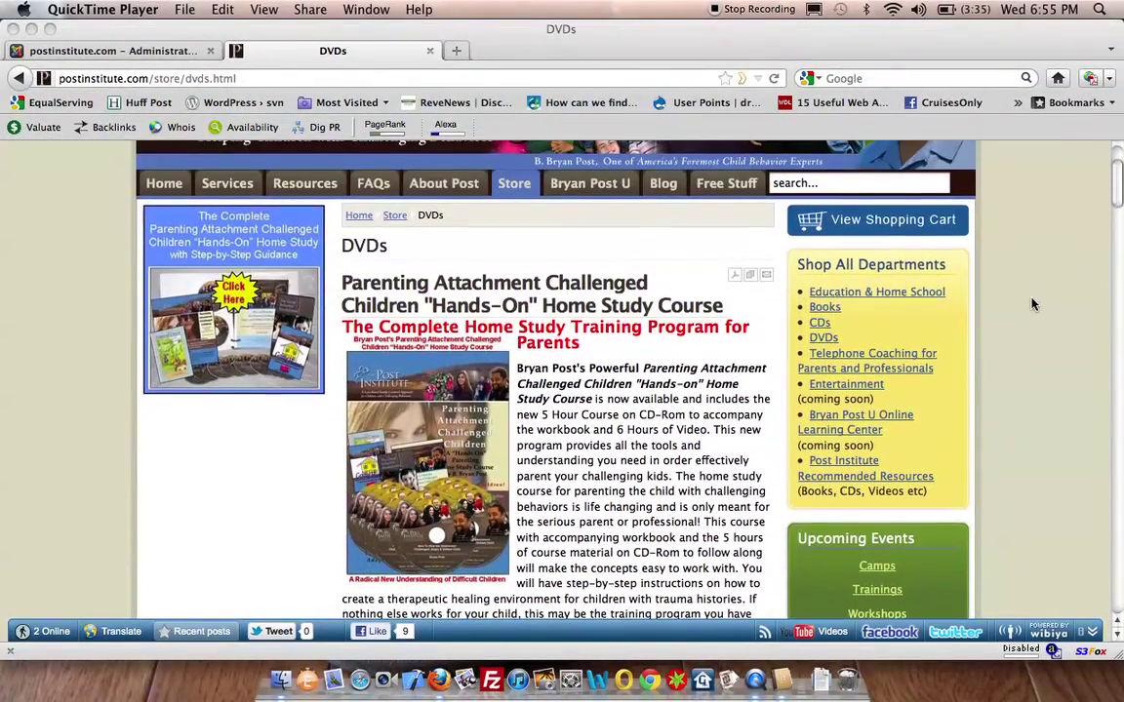
pyautogui.scroll(-5, 1033, 304)
pyautogui.scroll(-20, 1033, 304)
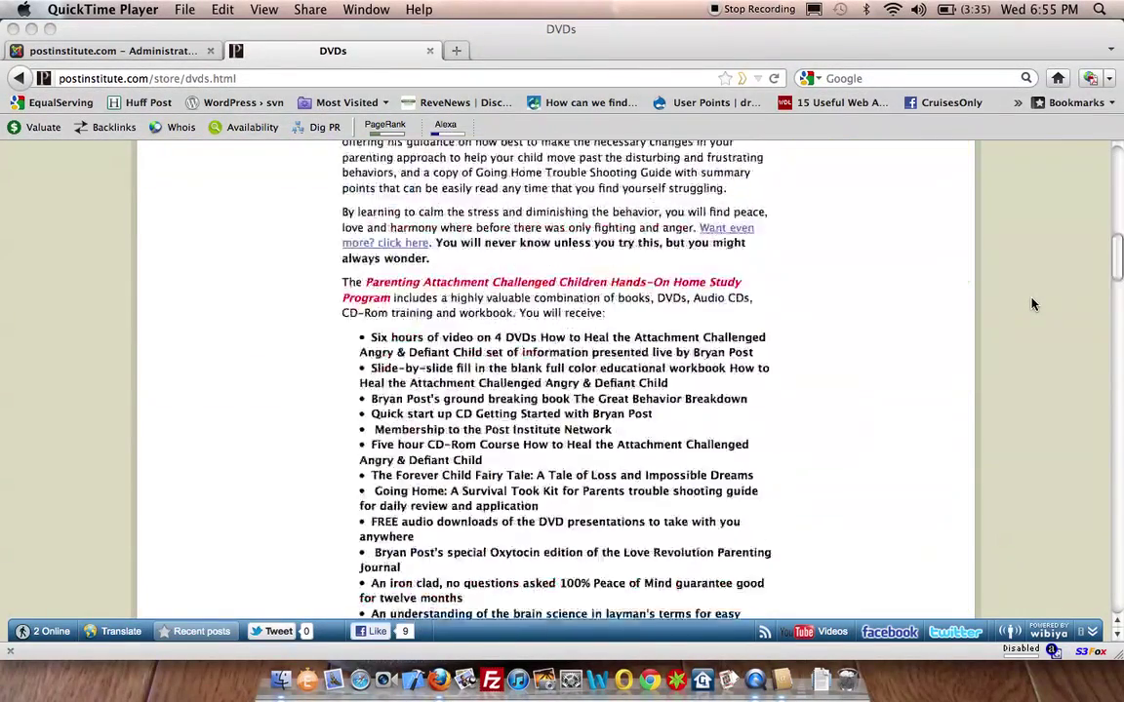
pyautogui.scroll(-3, 1033, 304)
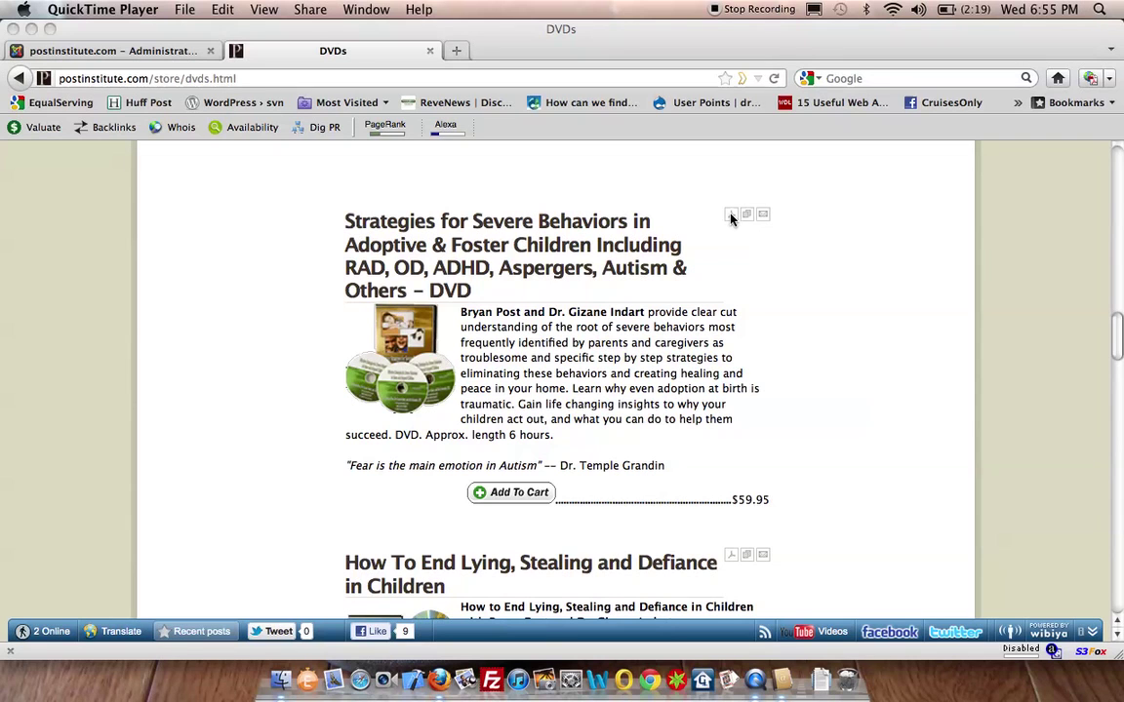
pyautogui.click(737, 281)
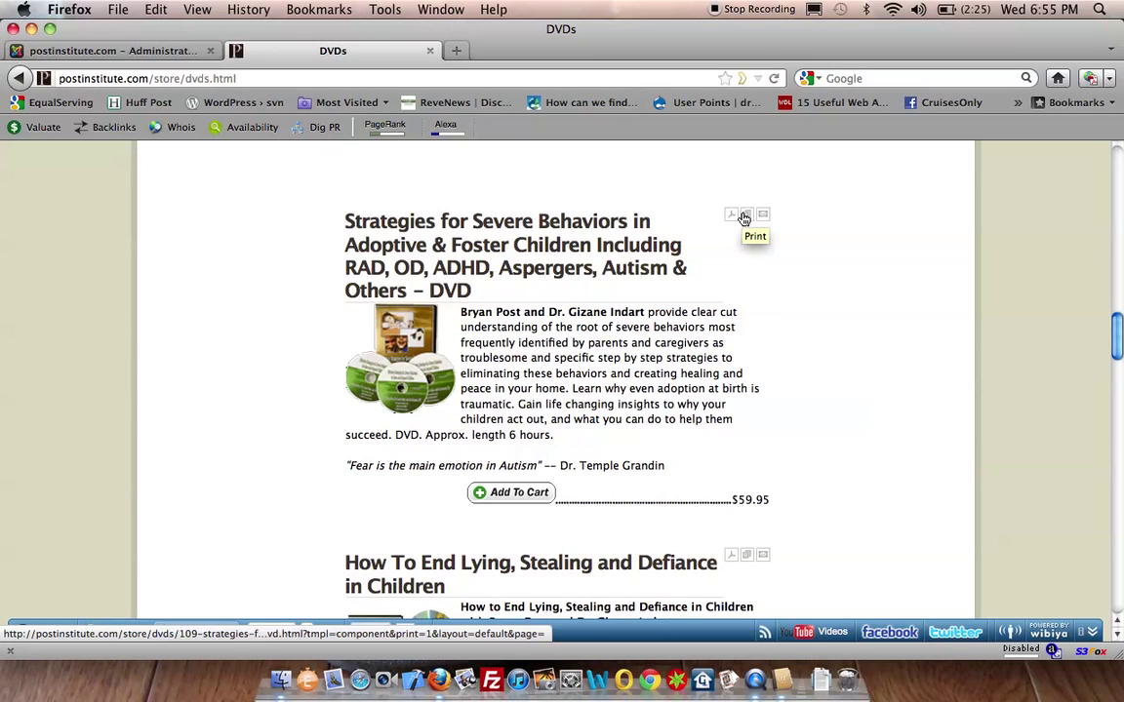
# In the Joomla administration's Article Manager, filter the articles to section Store and category DVDs, sorted by ascending ID.
pyautogui.click(186, 56)
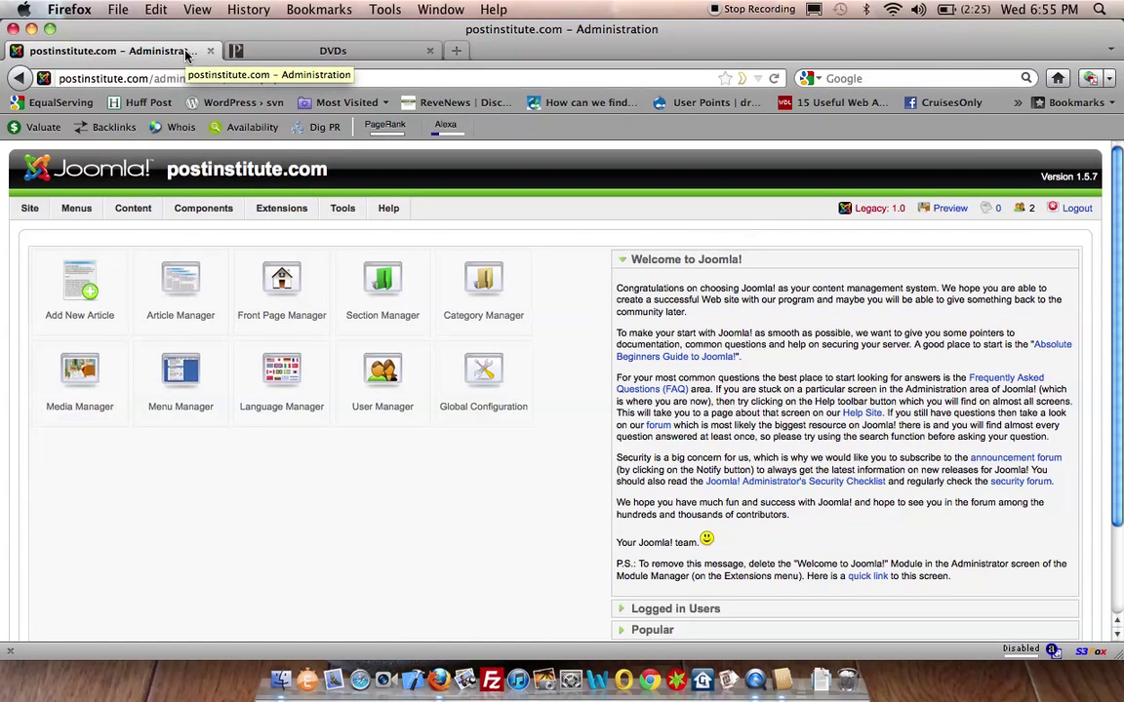
pyautogui.click(177, 304)
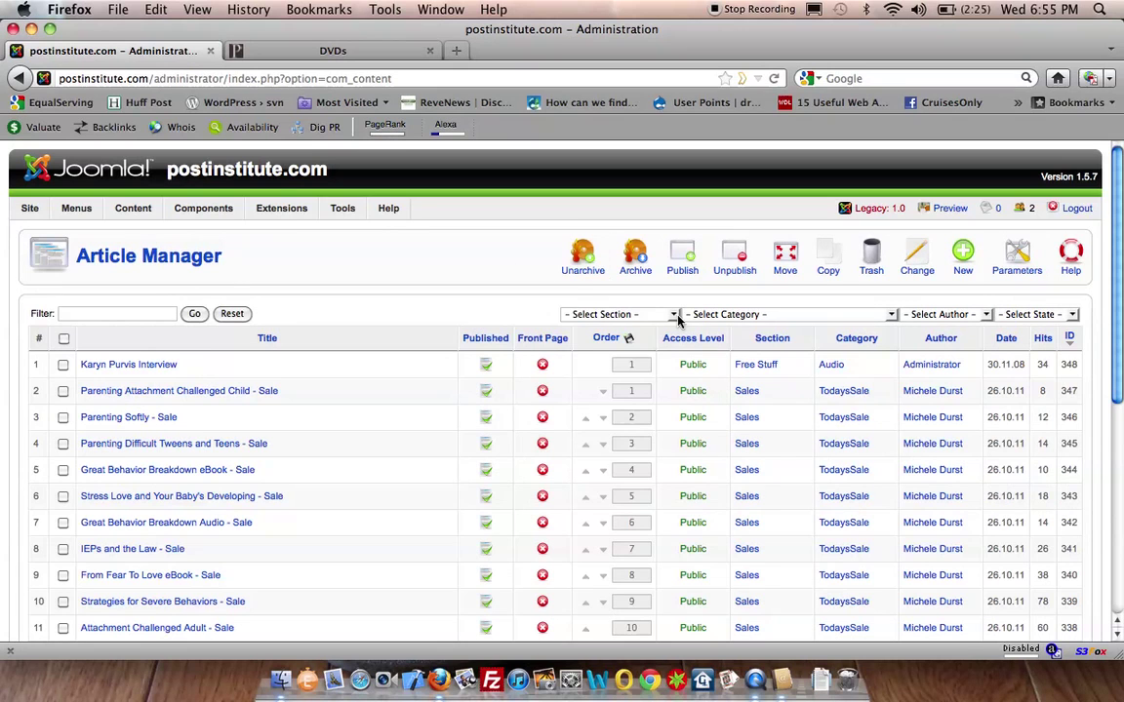
pyautogui.click(614, 314)
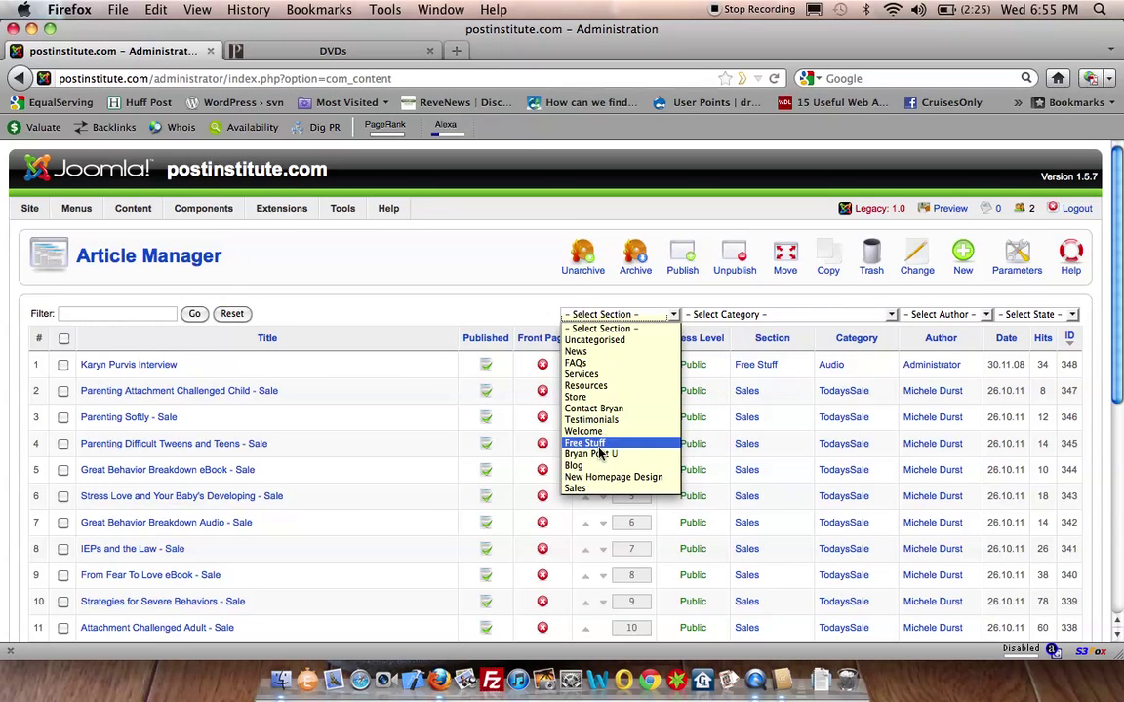
pyautogui.click(590, 397)
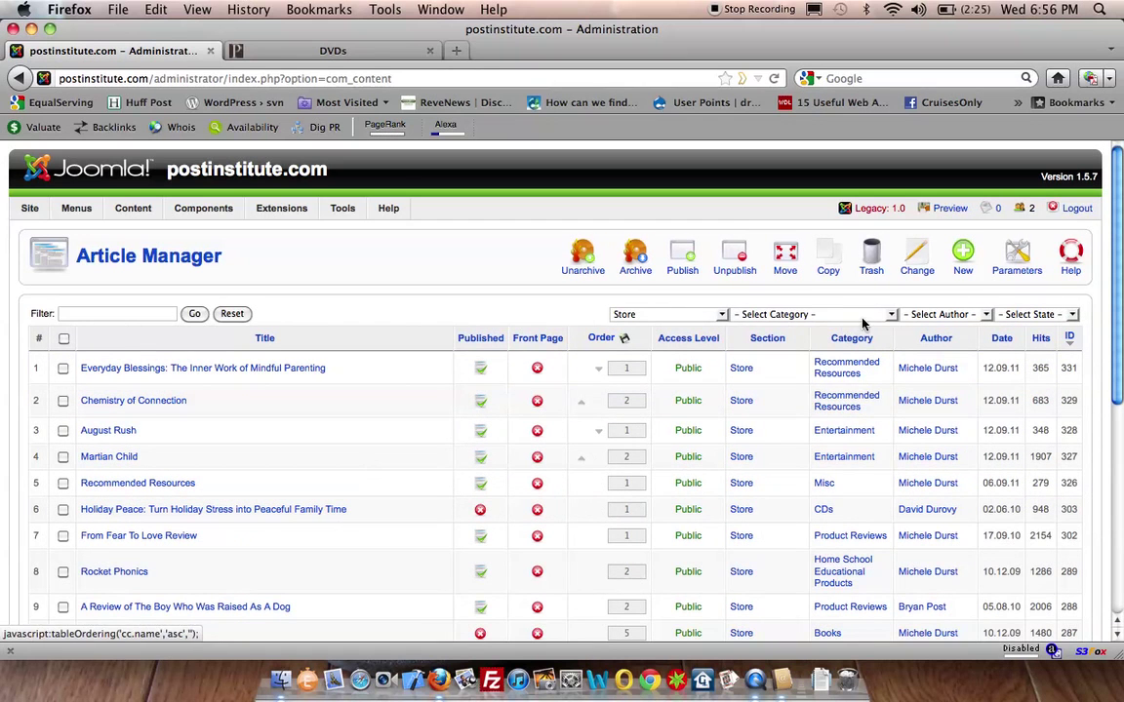
pyautogui.click(868, 316)
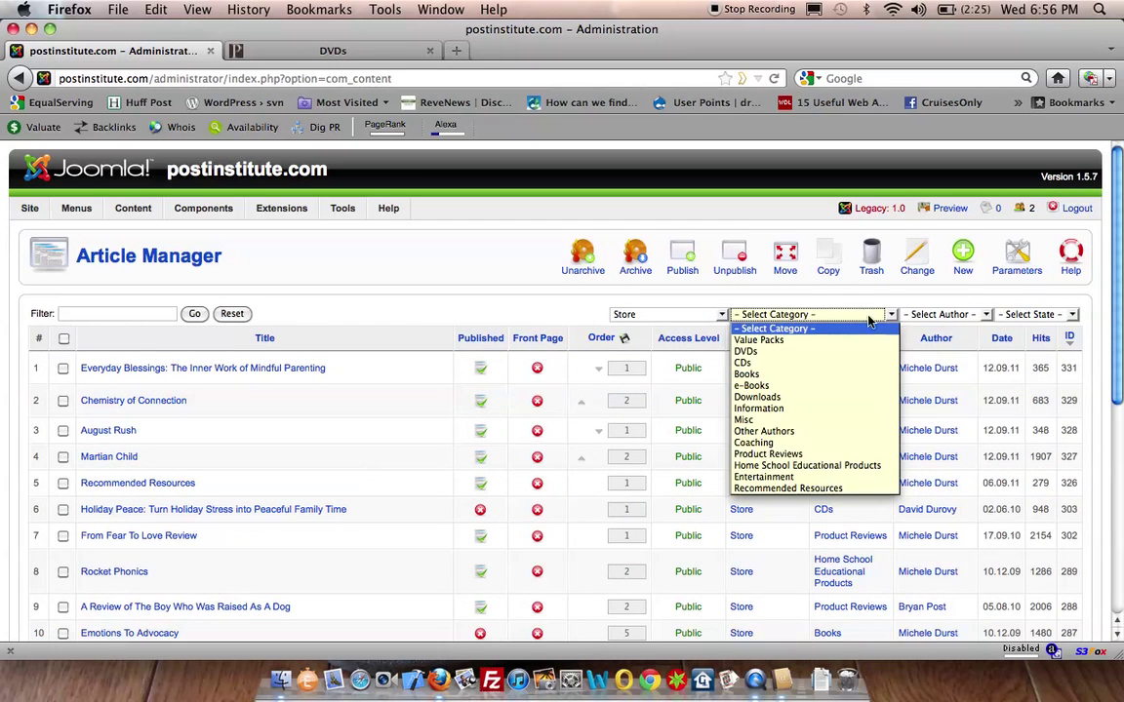
pyautogui.click(770, 352)
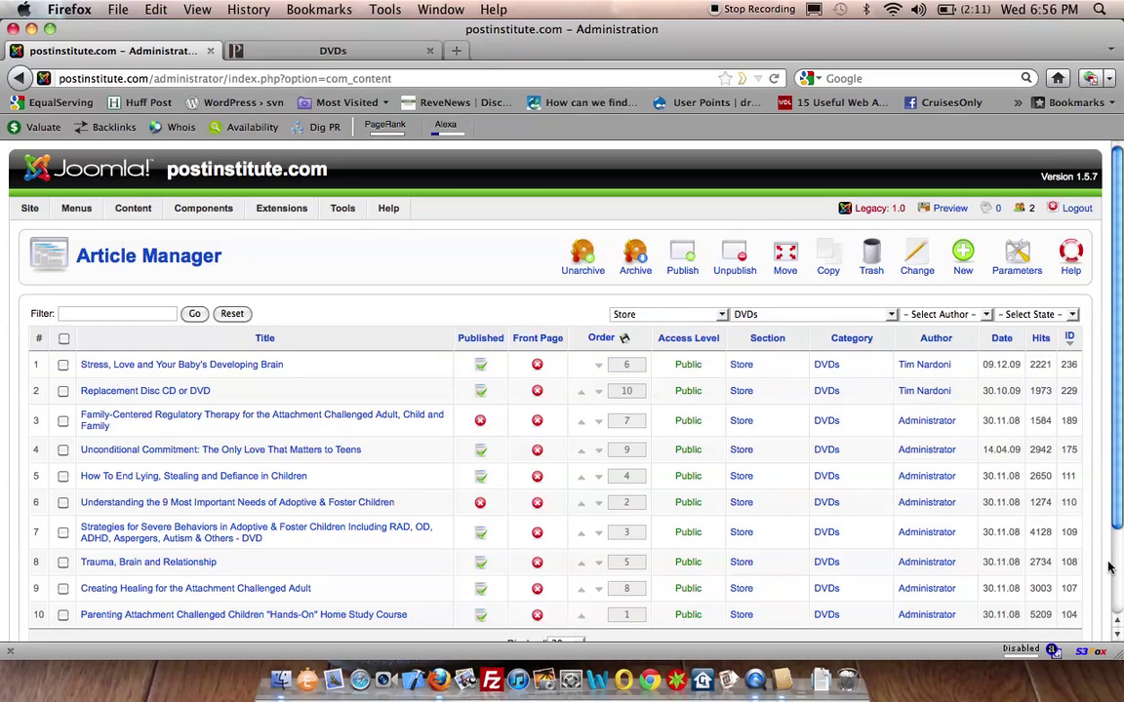
pyautogui.click(1069, 339)
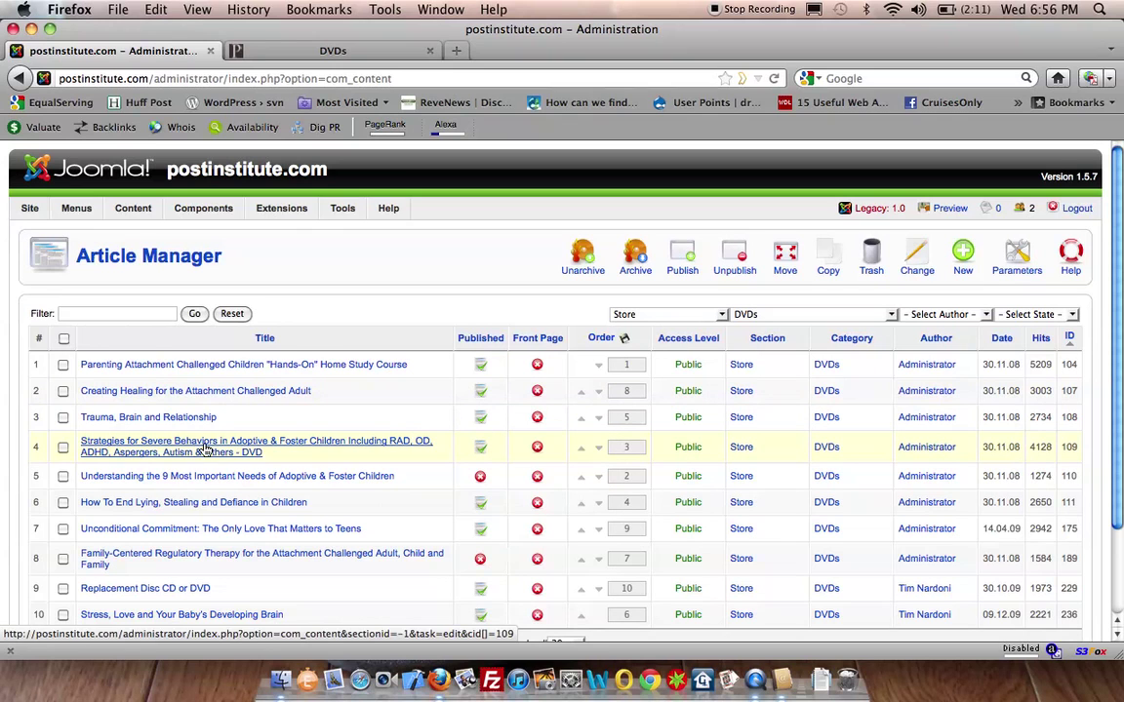
# Copy the article "Strategies for Severe Behaviors in Adoptive & Foster Children Including RAD, OD, ADHD, Aspergers, Autism & Others - DVD" to Uncategorised.
pyautogui.click(62, 447)
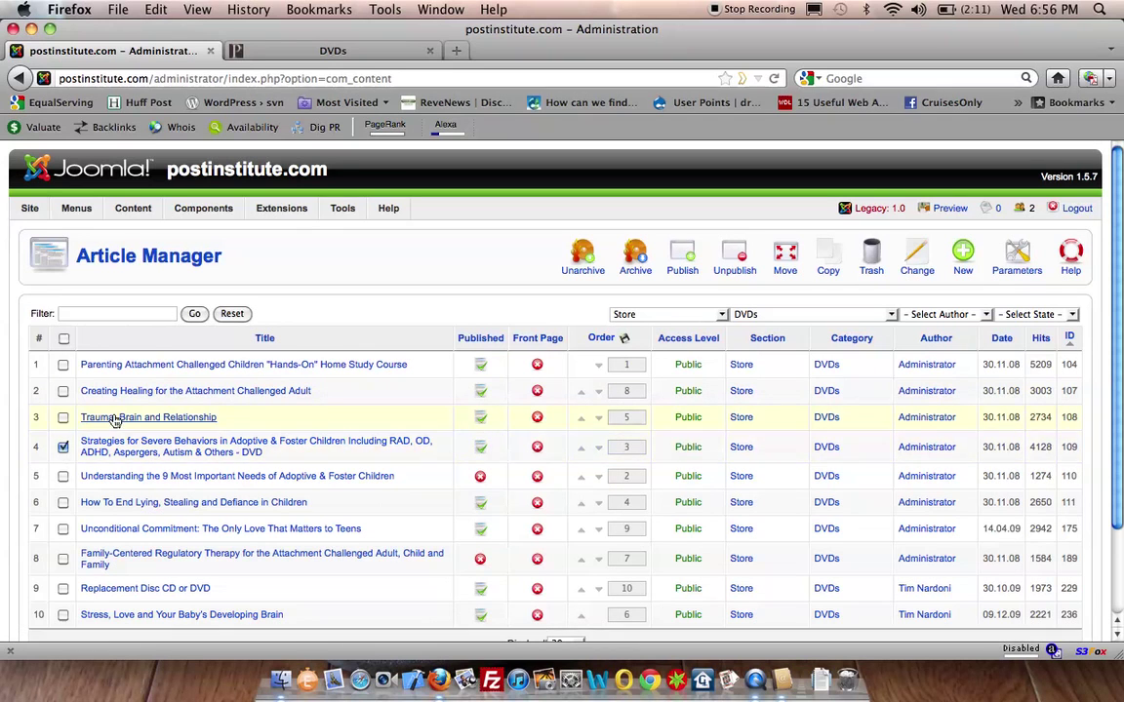
pyautogui.click(831, 264)
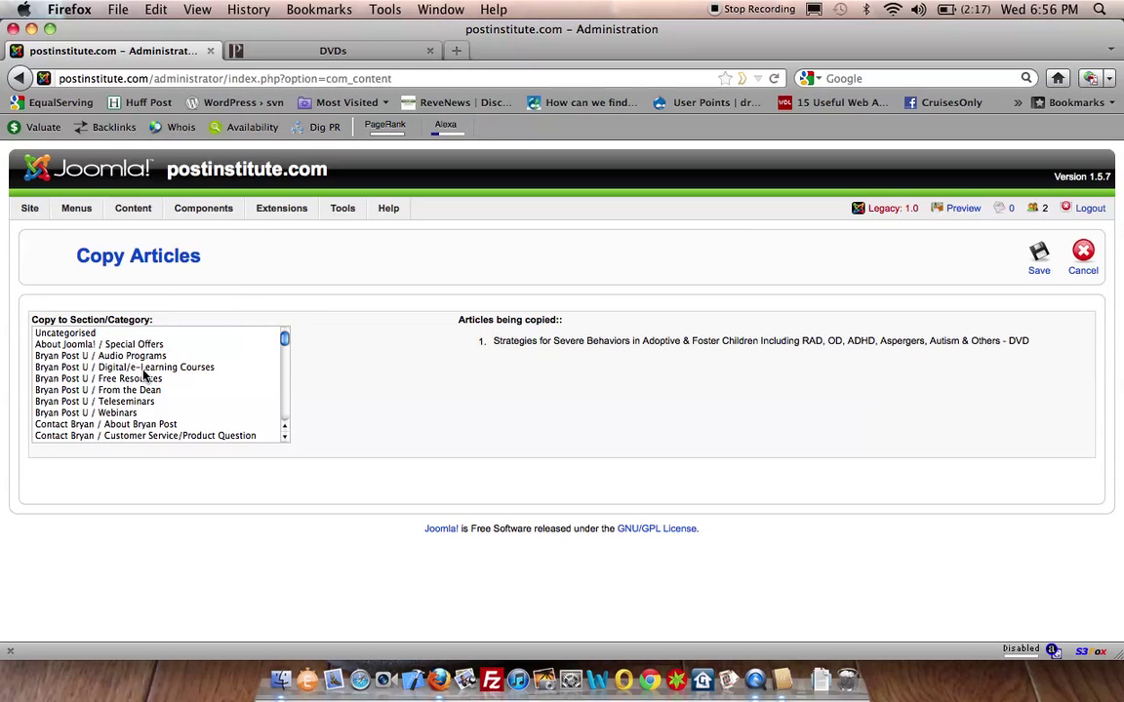
pyautogui.scroll(-10, 142, 371)
pyautogui.scroll(-10, 143, 376)
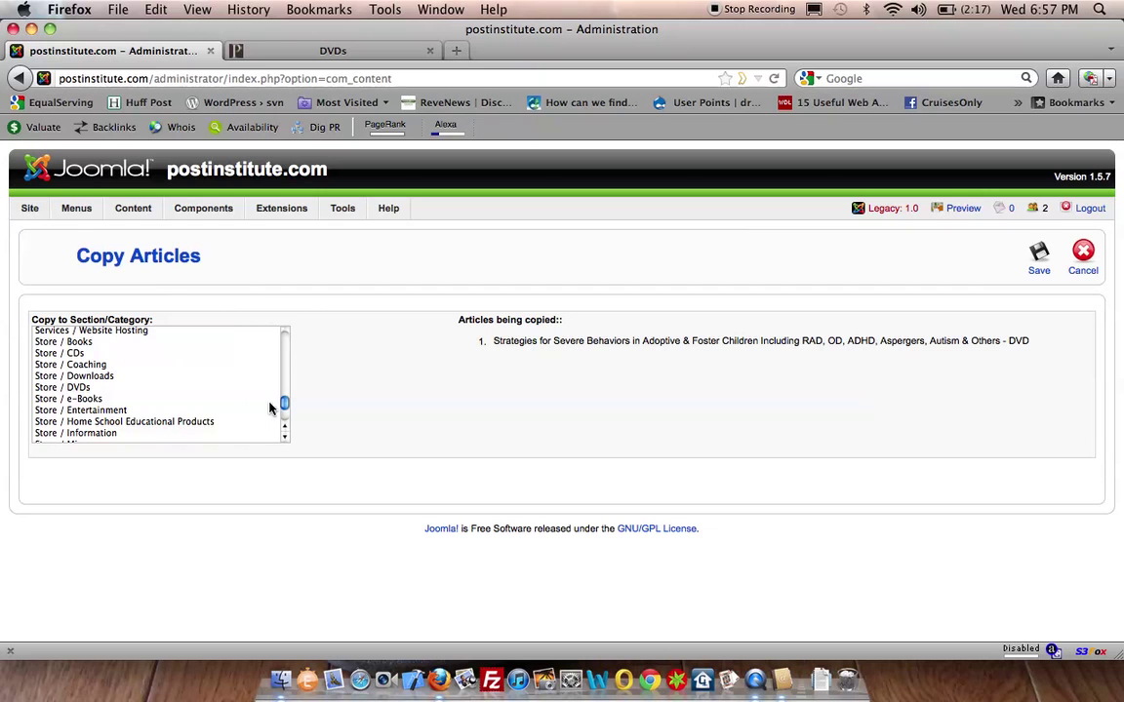
pyautogui.moveTo(284, 402); pyautogui.dragTo(284, 333)
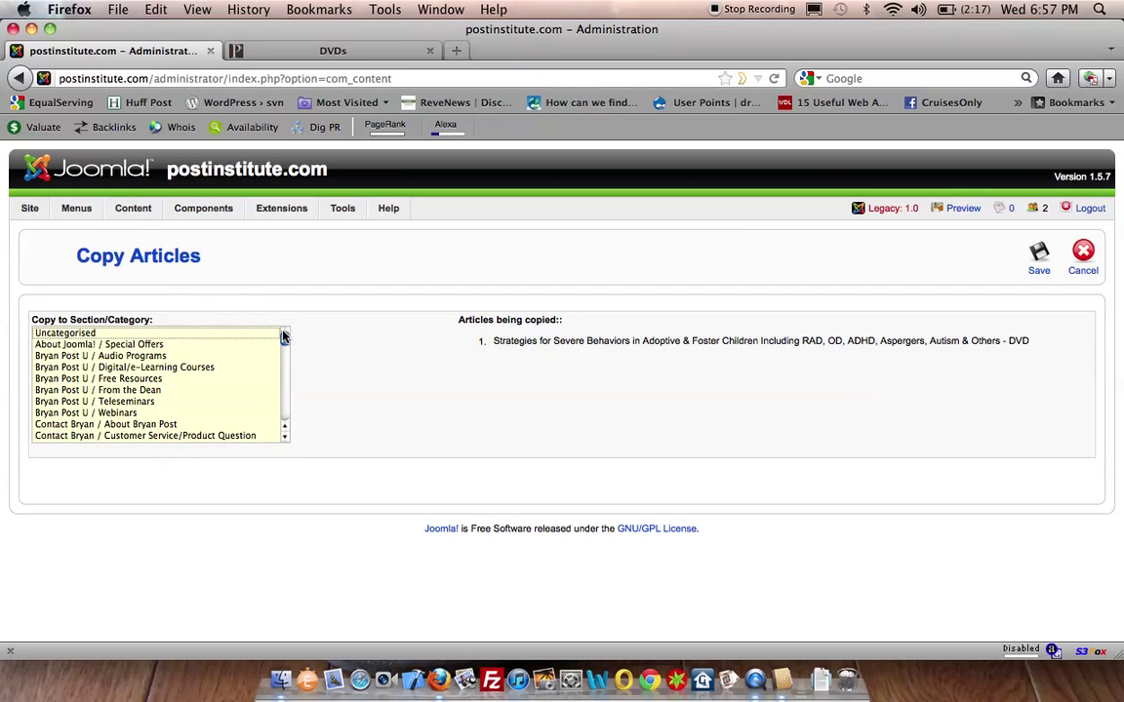
pyautogui.click(124, 333)
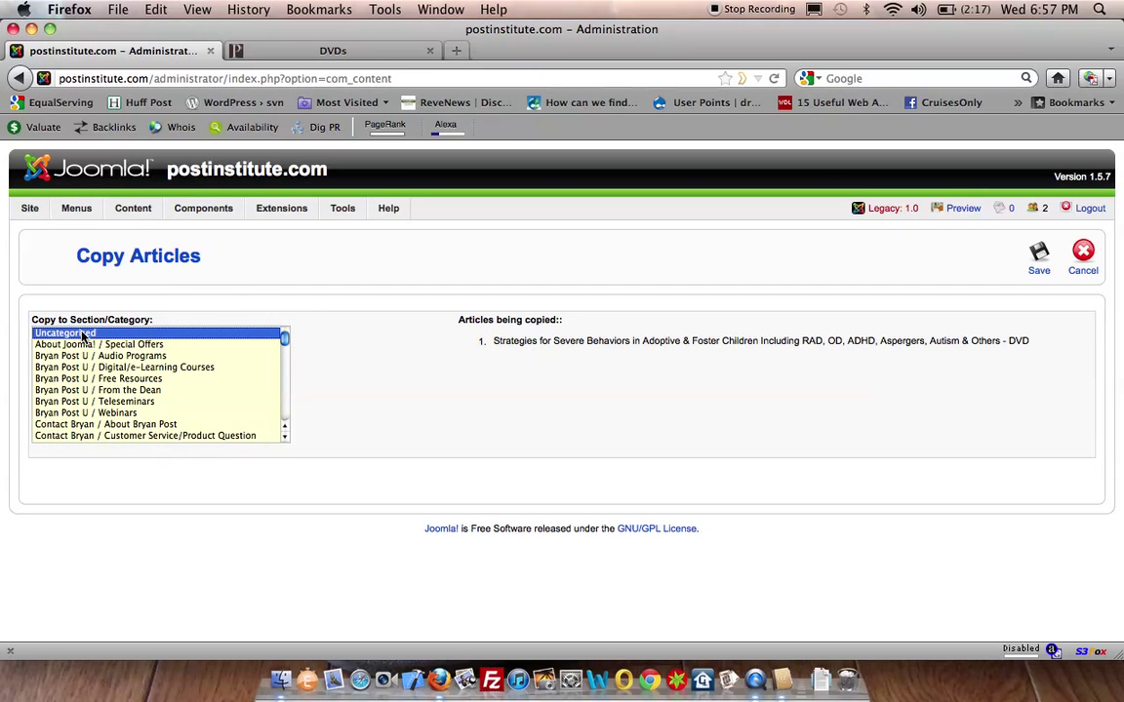
pyautogui.click(1036, 270)
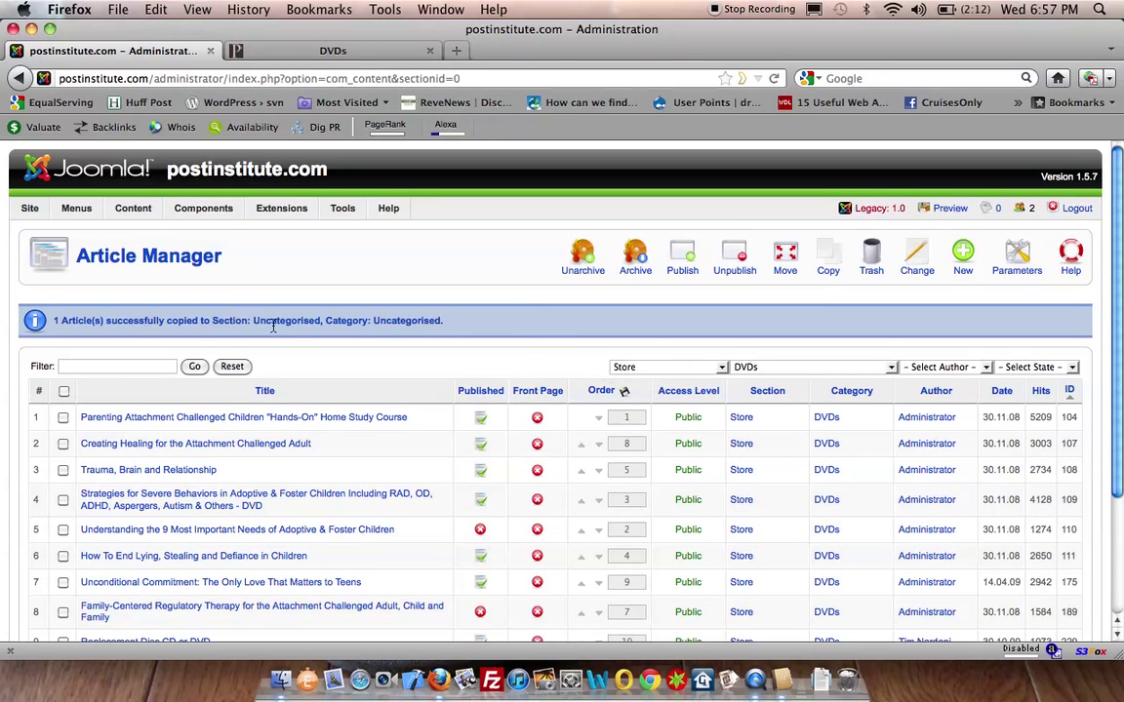
# Reset the article filters, sort by descending ID, and open the Uncategorised copy of the Strategies for Severe Behaviors article for editing.
pyautogui.click(232, 367)
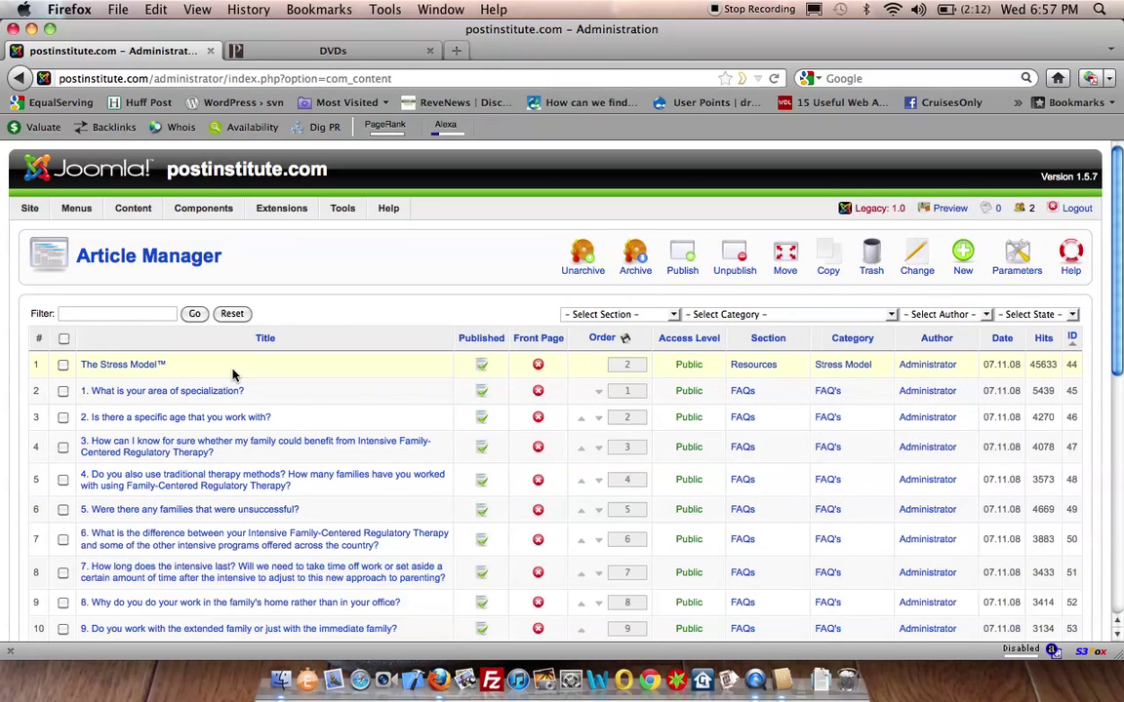
pyautogui.click(1073, 339)
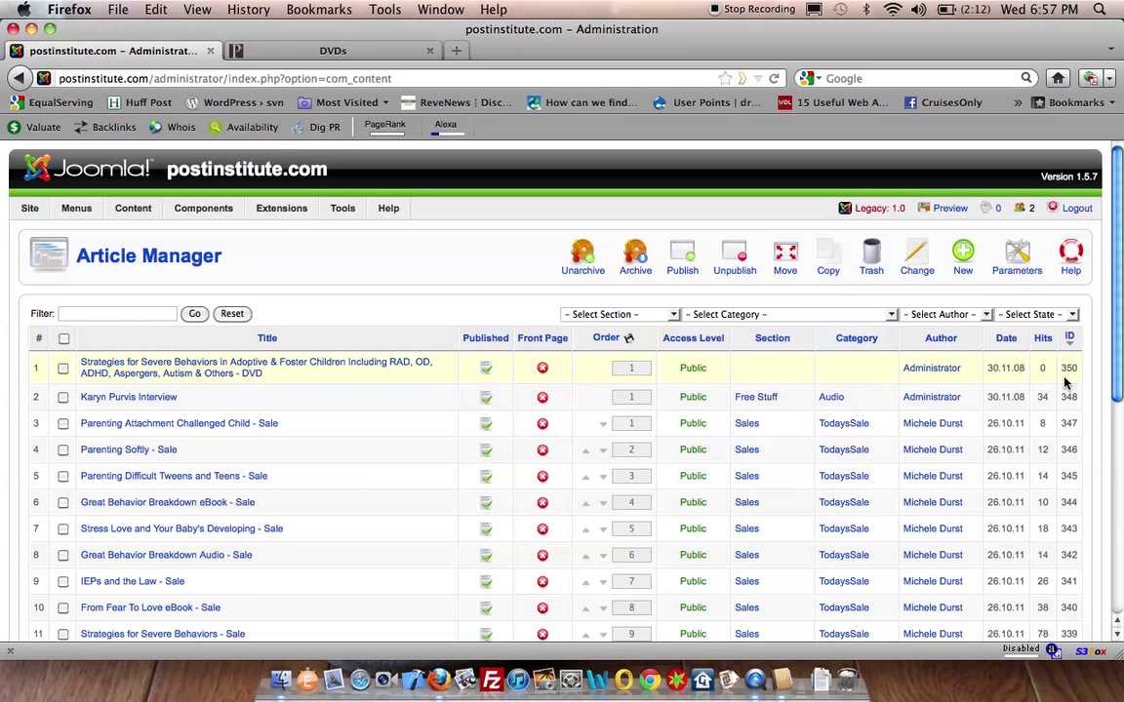
pyautogui.click(163, 373)
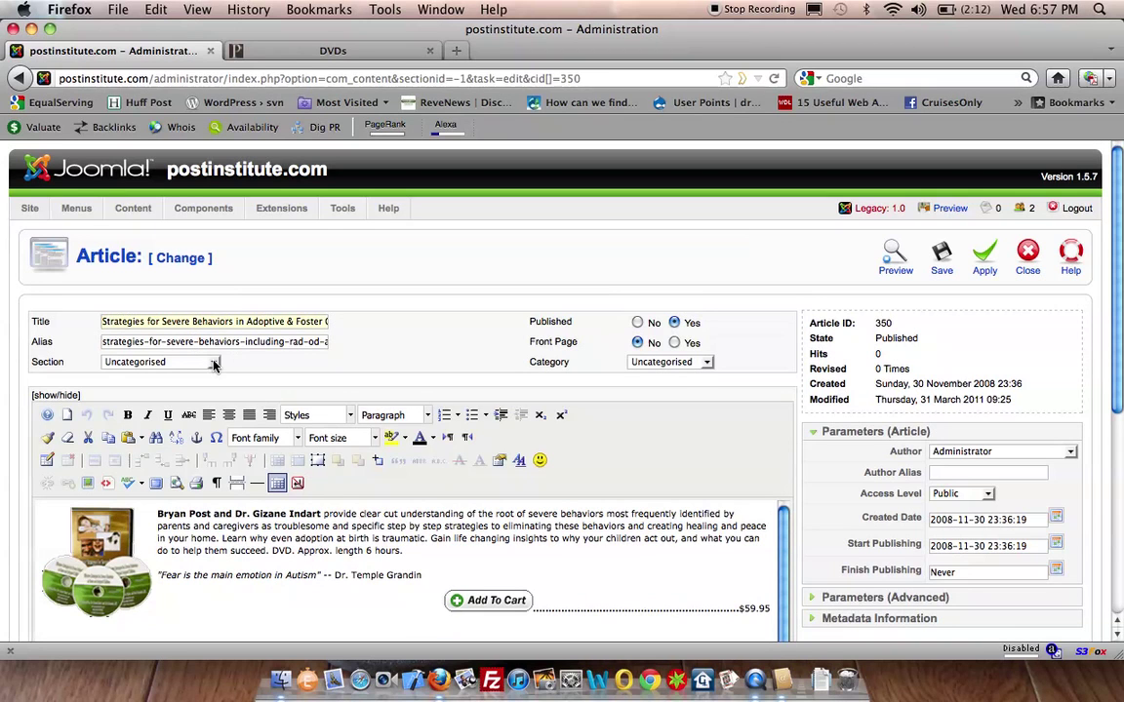
# Examine the copied article's body, including the product image and the Add To Cart image, along with its title and publishing settings.
pyautogui.scroll(-1, 249, 509)
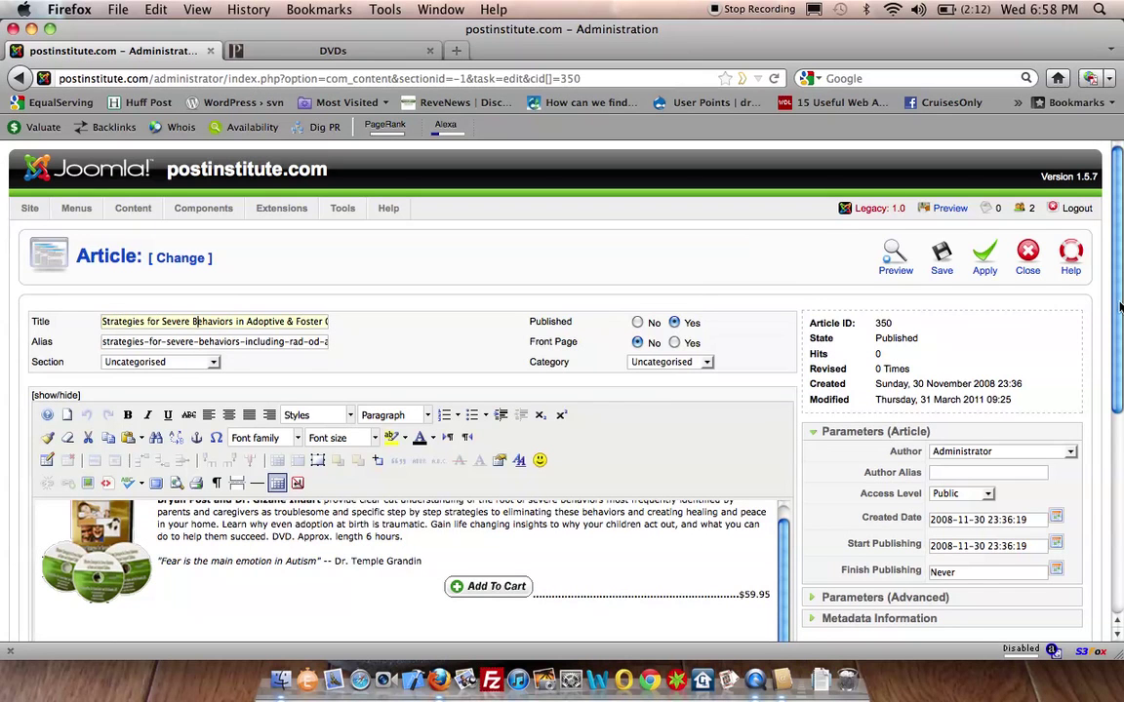
pyautogui.scroll(-5, 1119, 307)
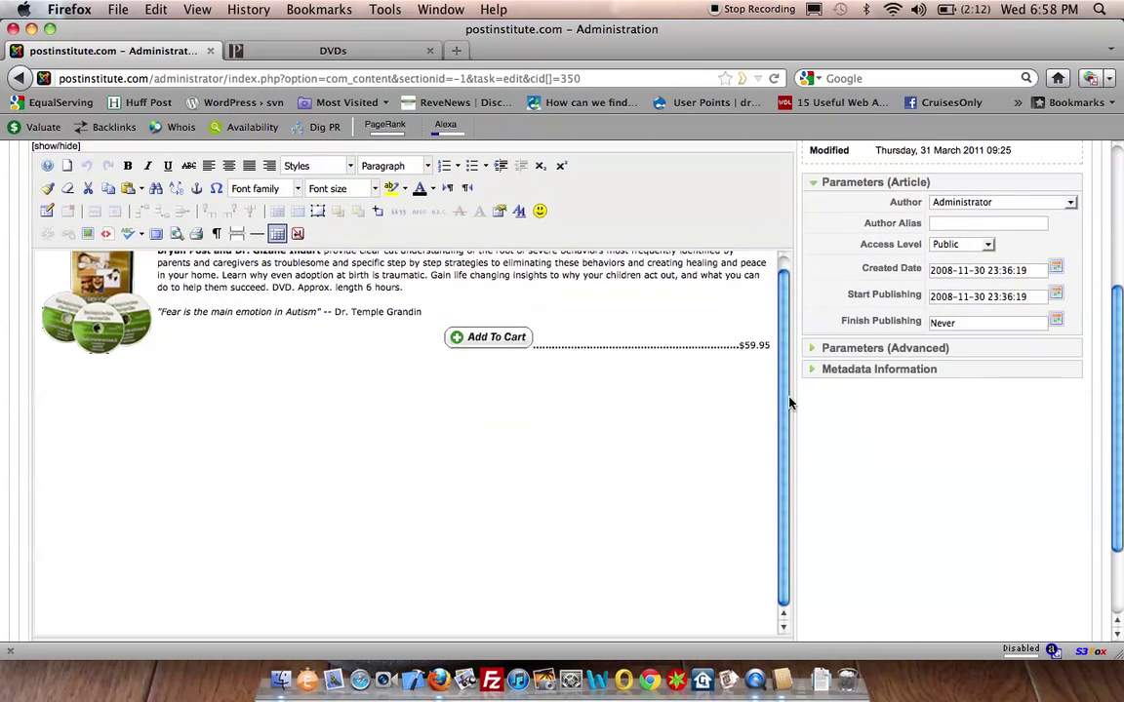
pyautogui.scroll(1, 786, 403)
pyautogui.click(93, 304)
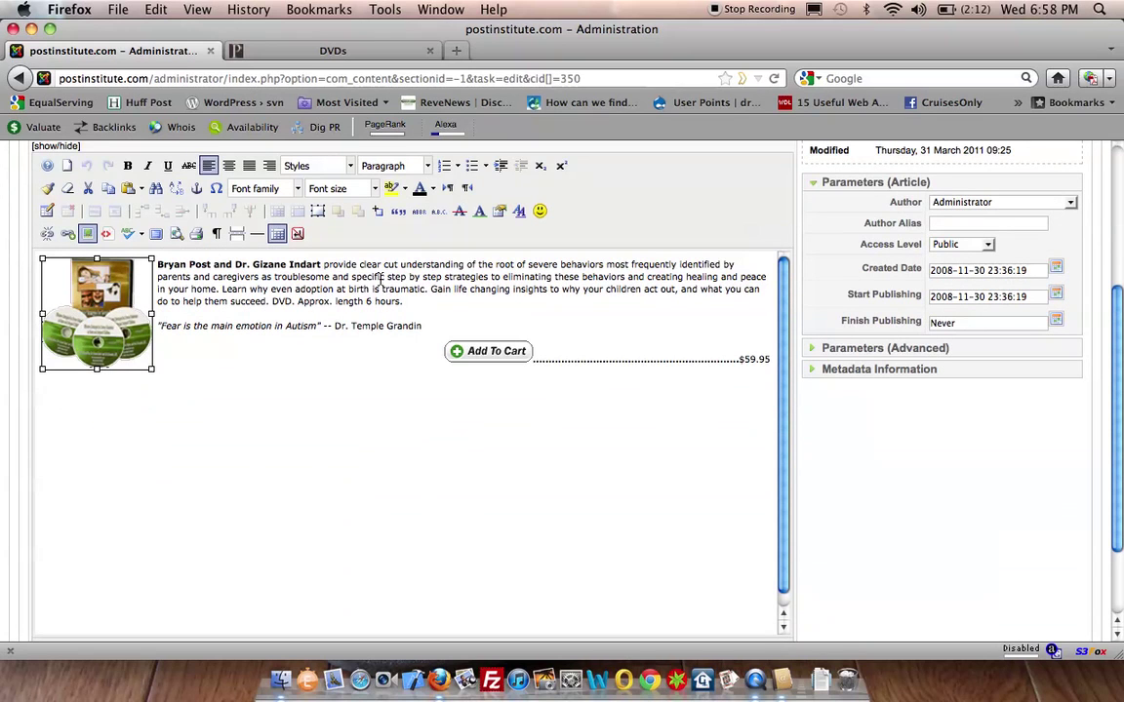
pyautogui.click(492, 353)
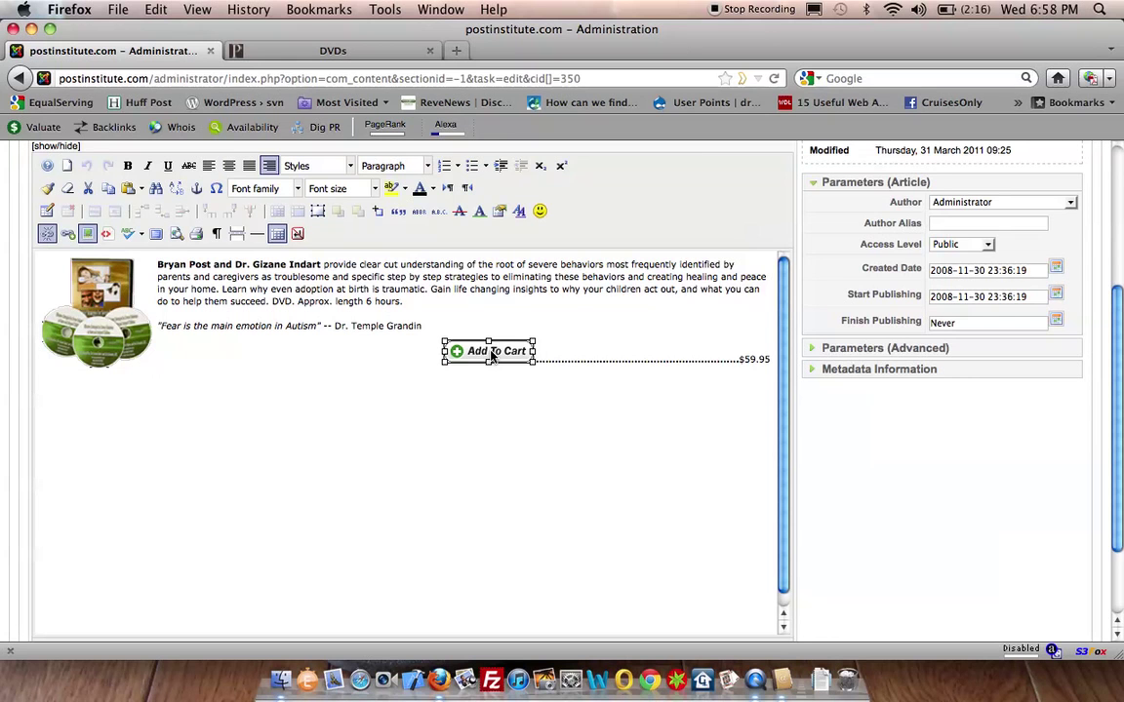
pyautogui.scroll(3, 908, 505)
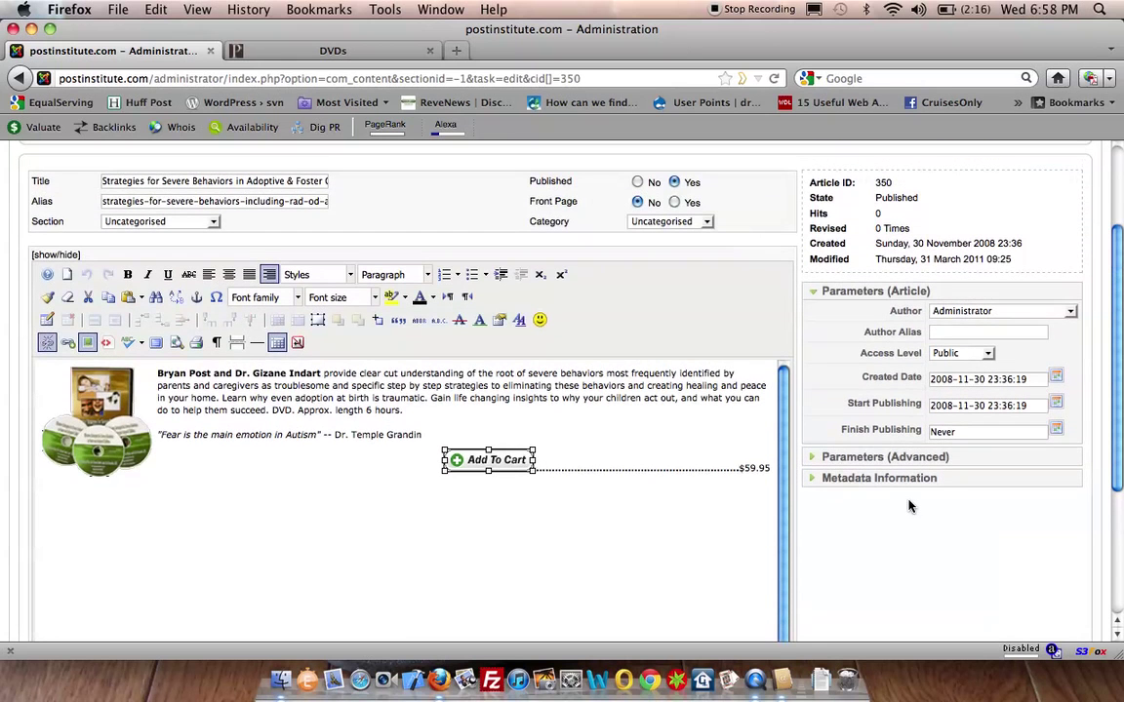
pyautogui.scroll(3, 908, 505)
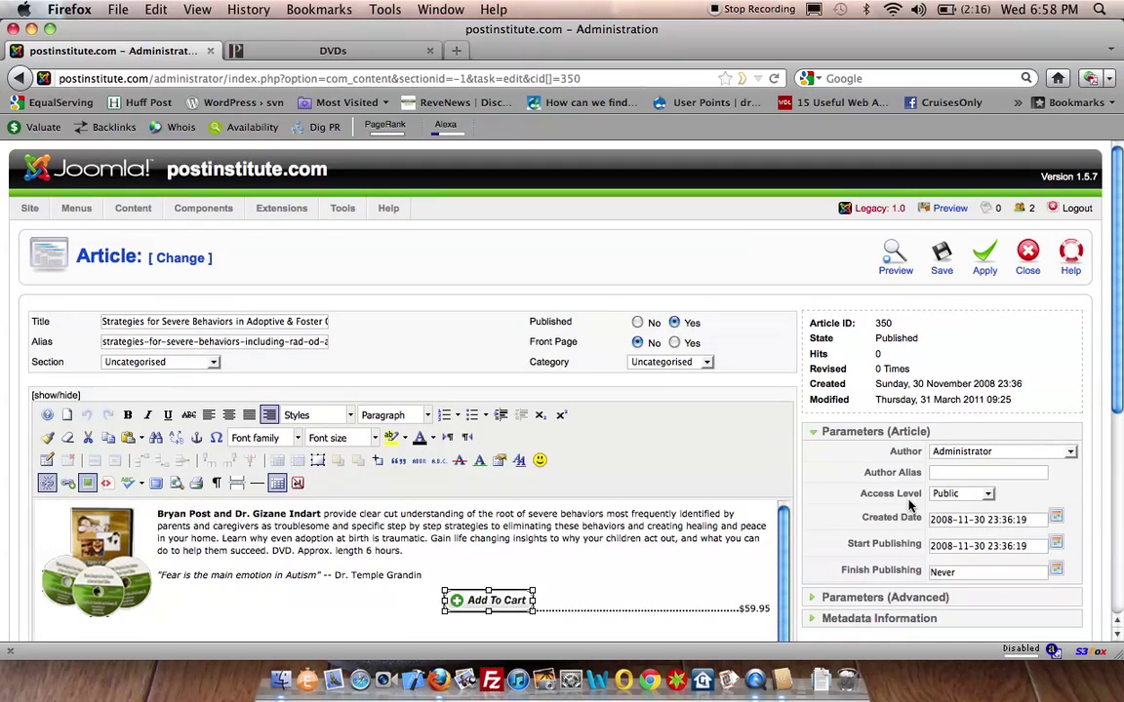